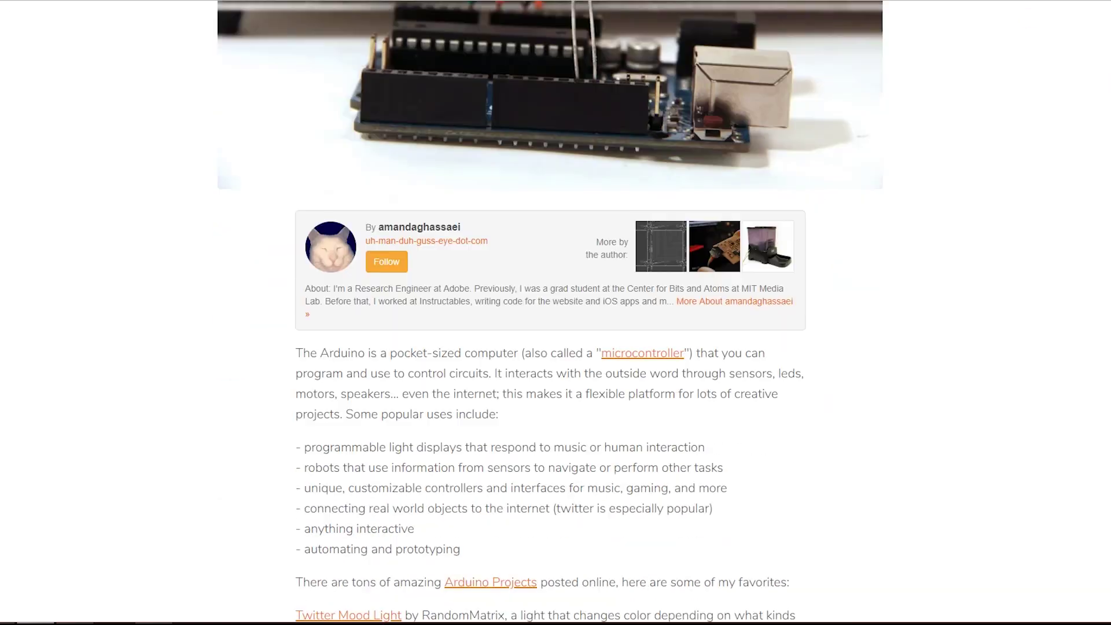
scroll(555, 348, "down", 10)
scroll(555, 347, "down", 10)
scroll(555, 347, "down", 10)
scroll(555, 348, "down", 5)
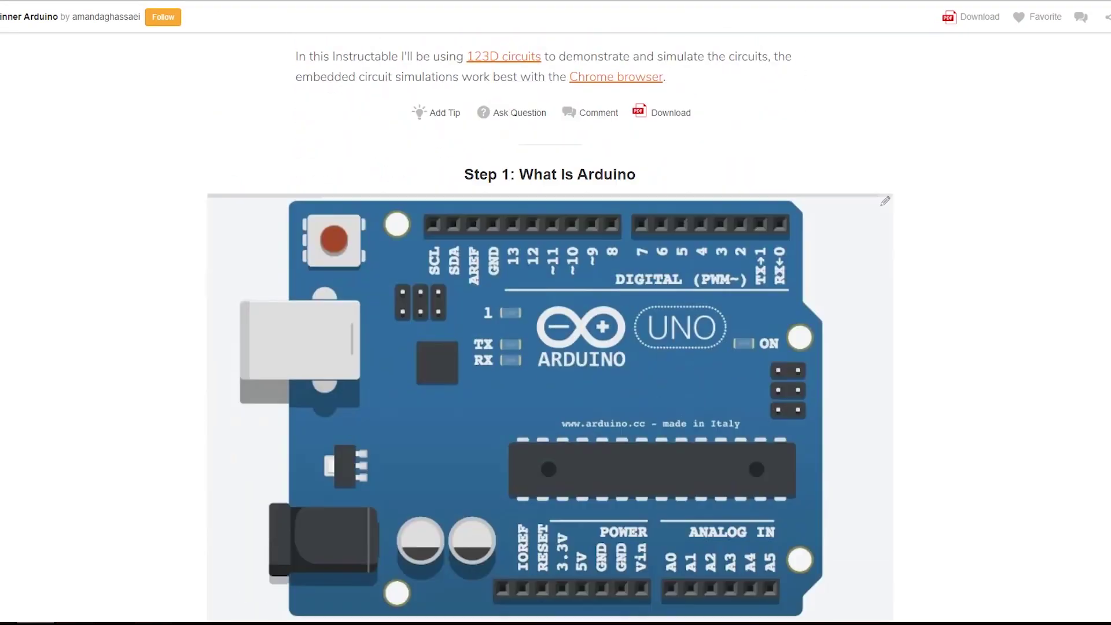
scroll(555, 347, "down", 1)
scroll(555, 347, "down", 15)
scroll(555, 348, "down", 5)
scroll(556, 347, "down", 3)
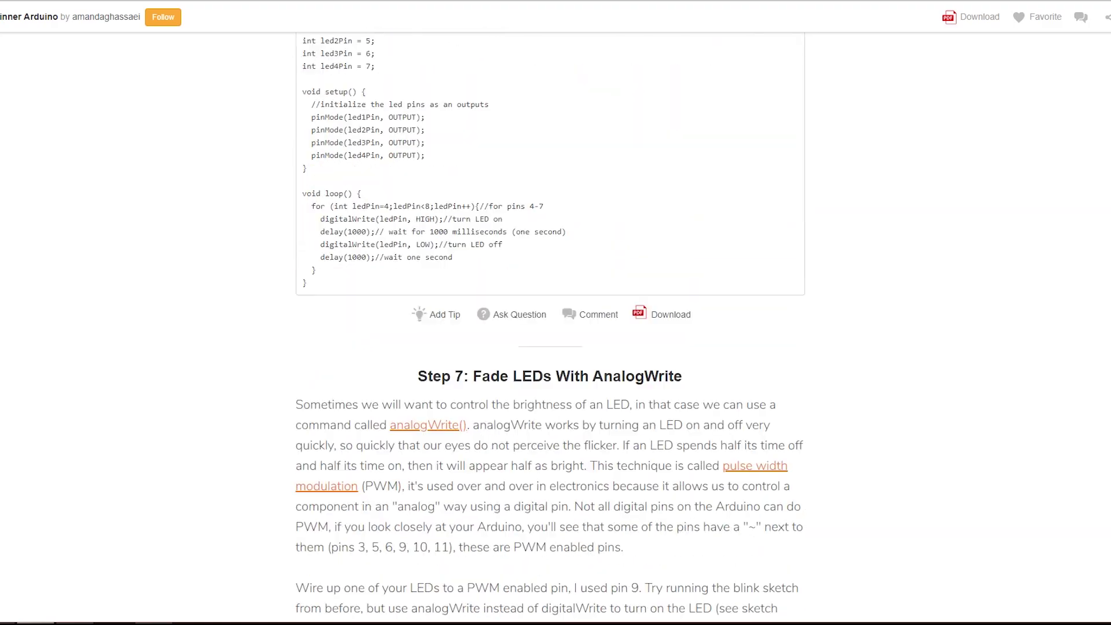
scroll(1000, 125, "up", 3)
scroll(1000, 136, "up", 3)
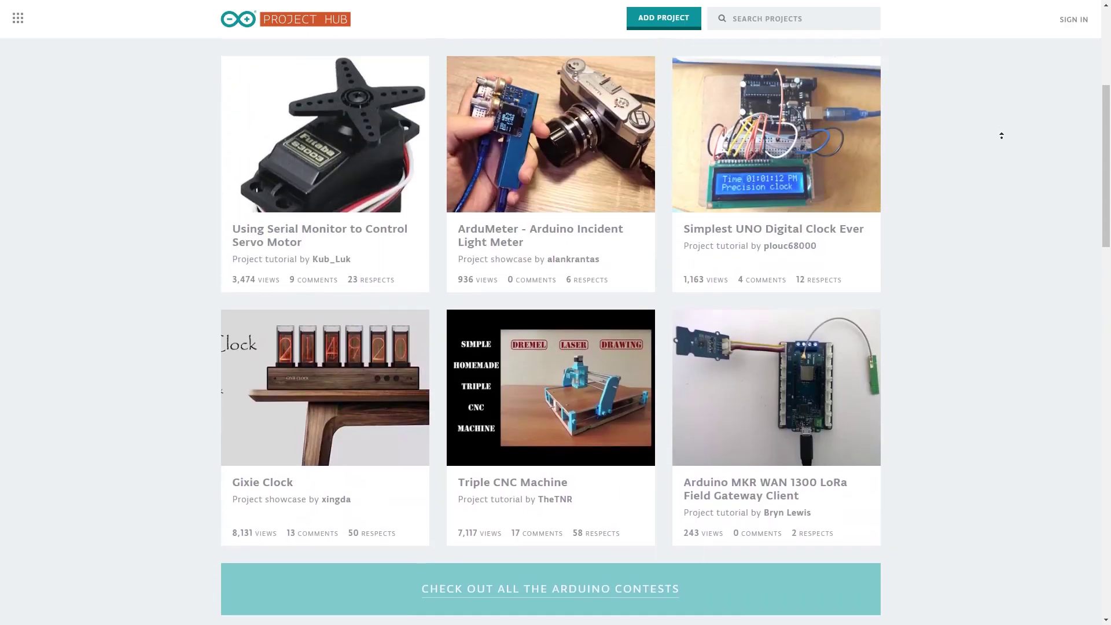
scroll(1003, 145, "up", 3)
scroll(1003, 144, "up", 3)
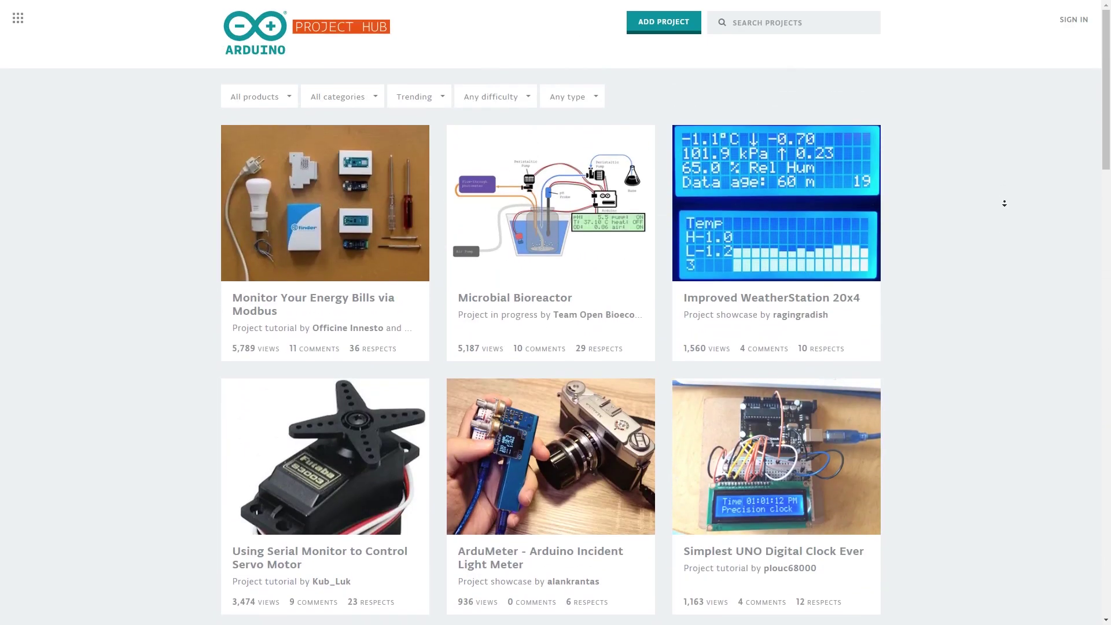
scroll(1004, 203, "down", 3)
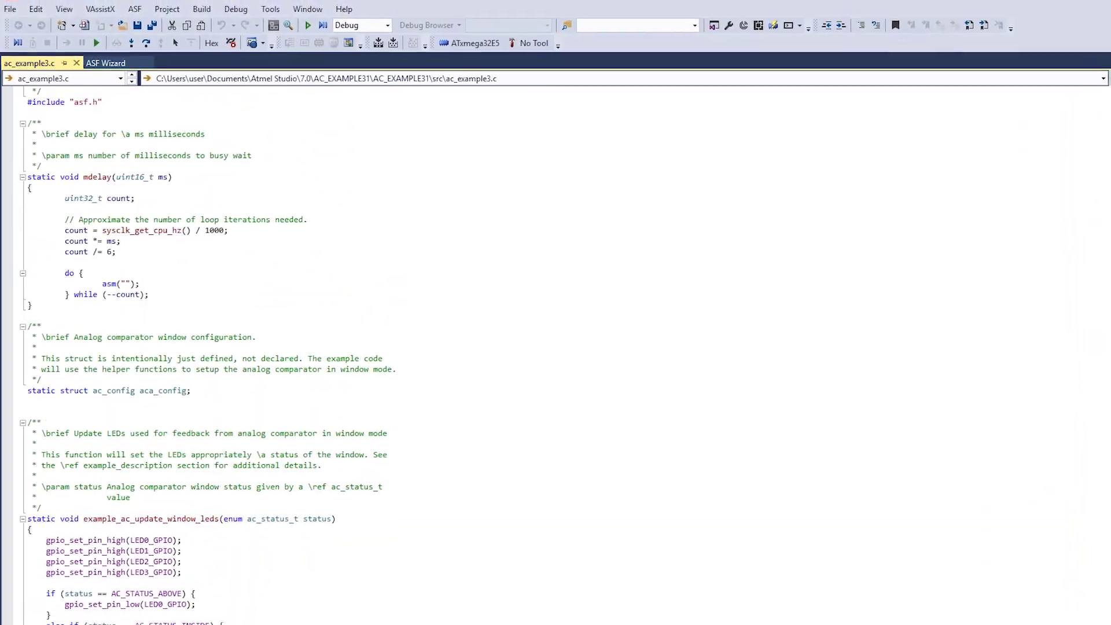
scroll(556, 347, "down", 8)
scroll(556, 348, "down", 1)
scroll(555, 347, "down", 6)
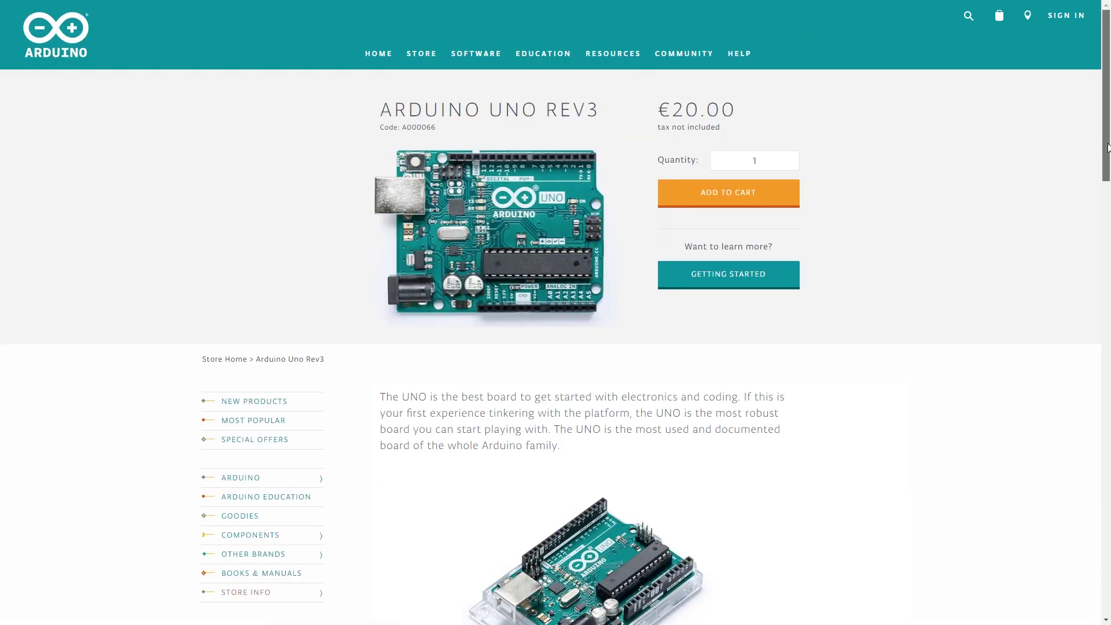
left_click_drag(1108, 147, 1107, 159)
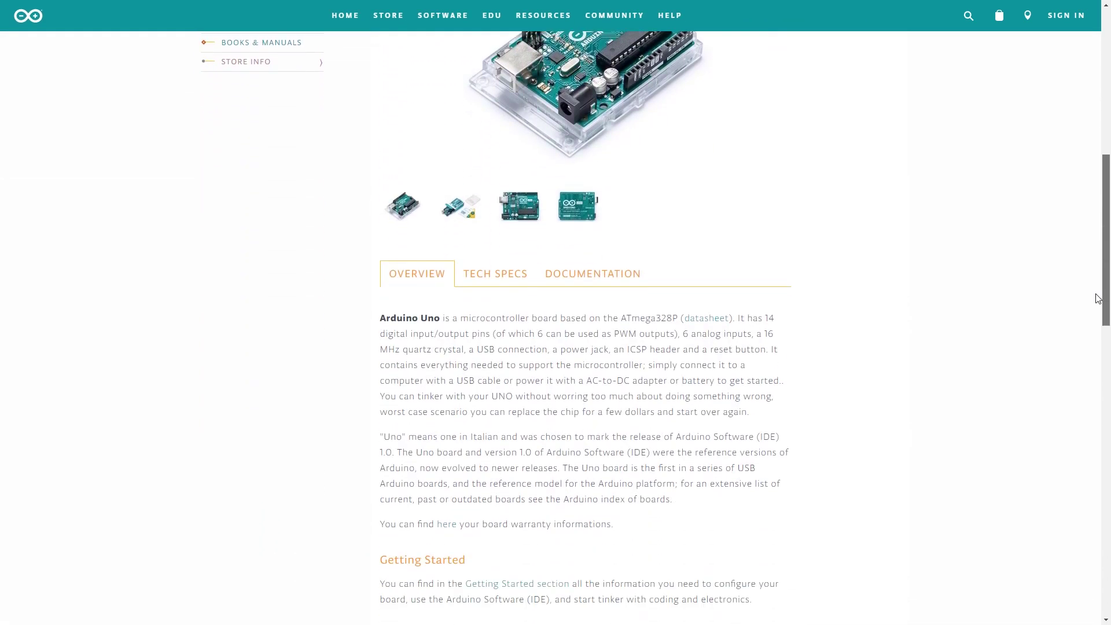
scroll(1096, 299, "down", 1)
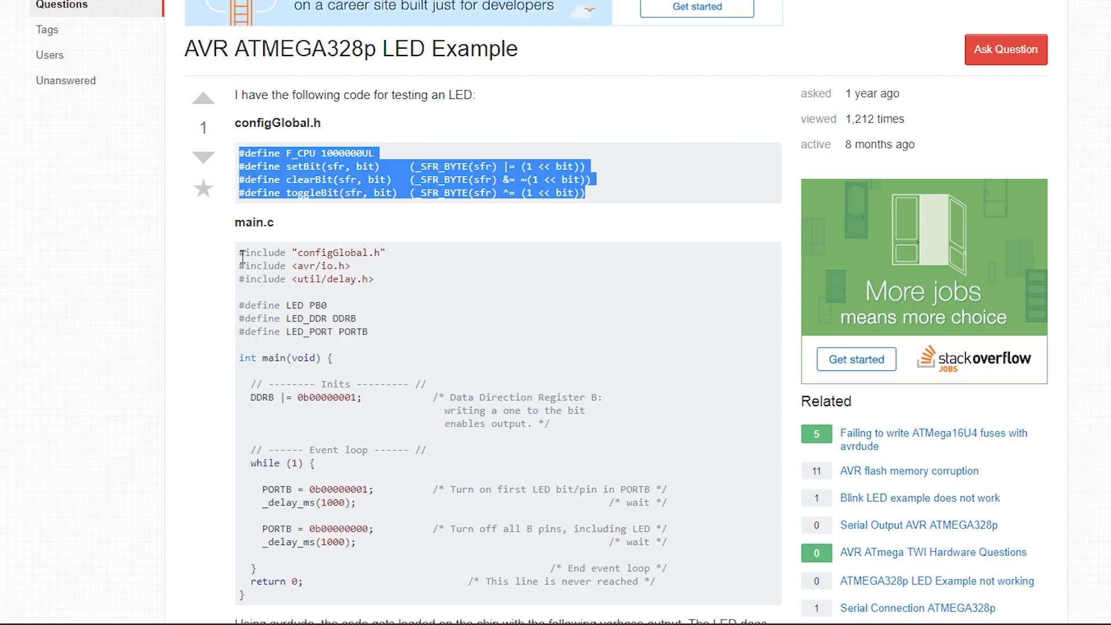
- Select the main.c code, browse Include Library, and highlight OldStandardFirmata's 6572-byte (20%) storage use
left_click_drag(239, 253, 443, 610)
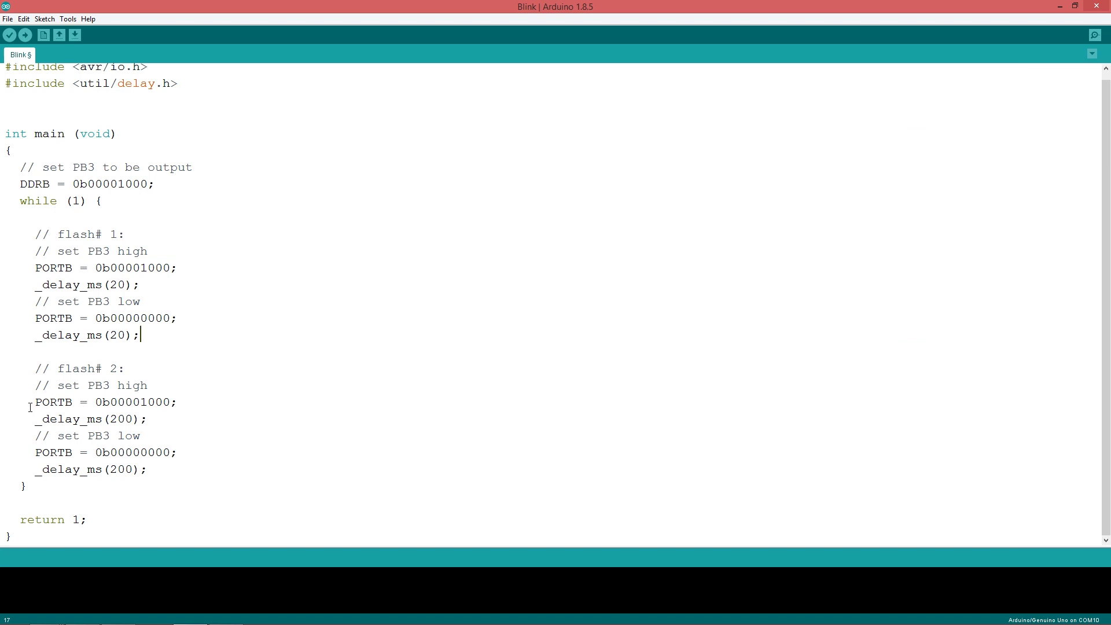
left_click(45, 18)
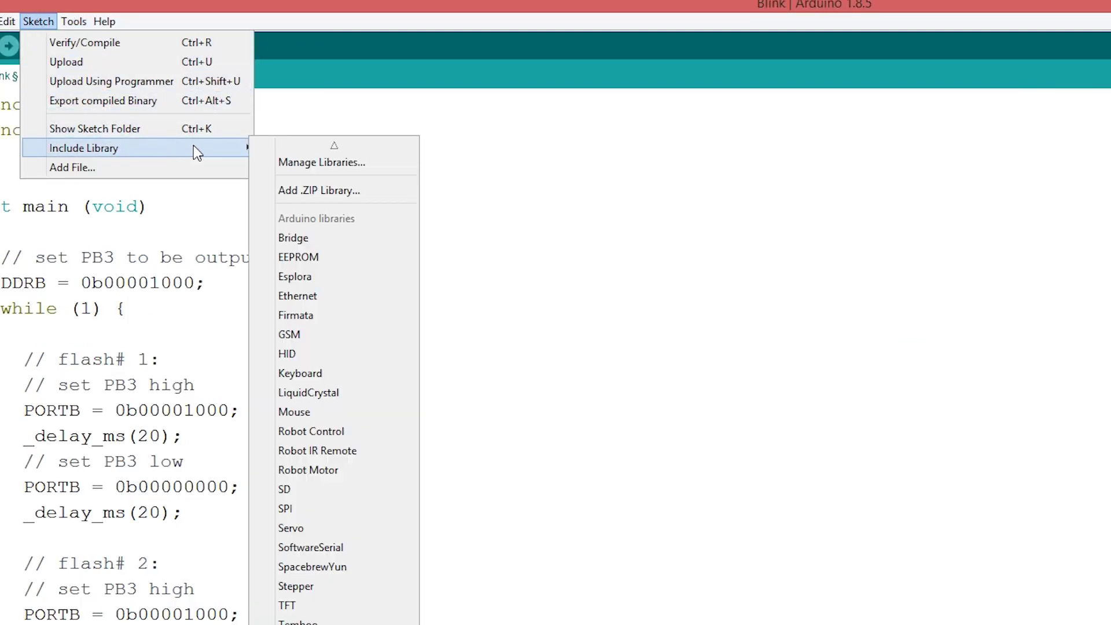
mouse_move(83, 148)
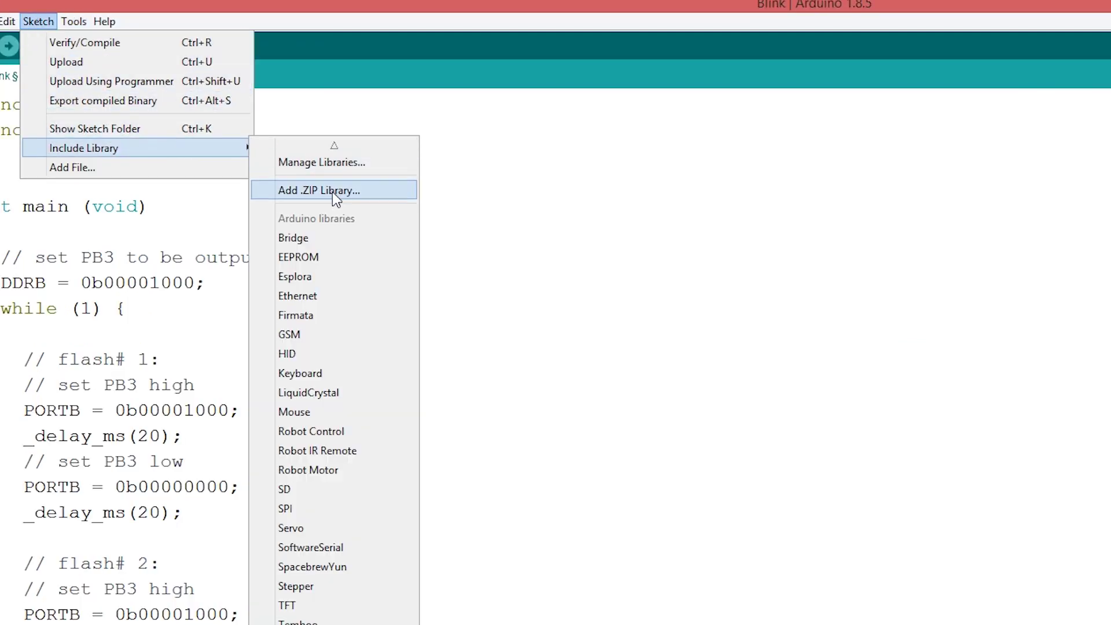
left_click(341, 165)
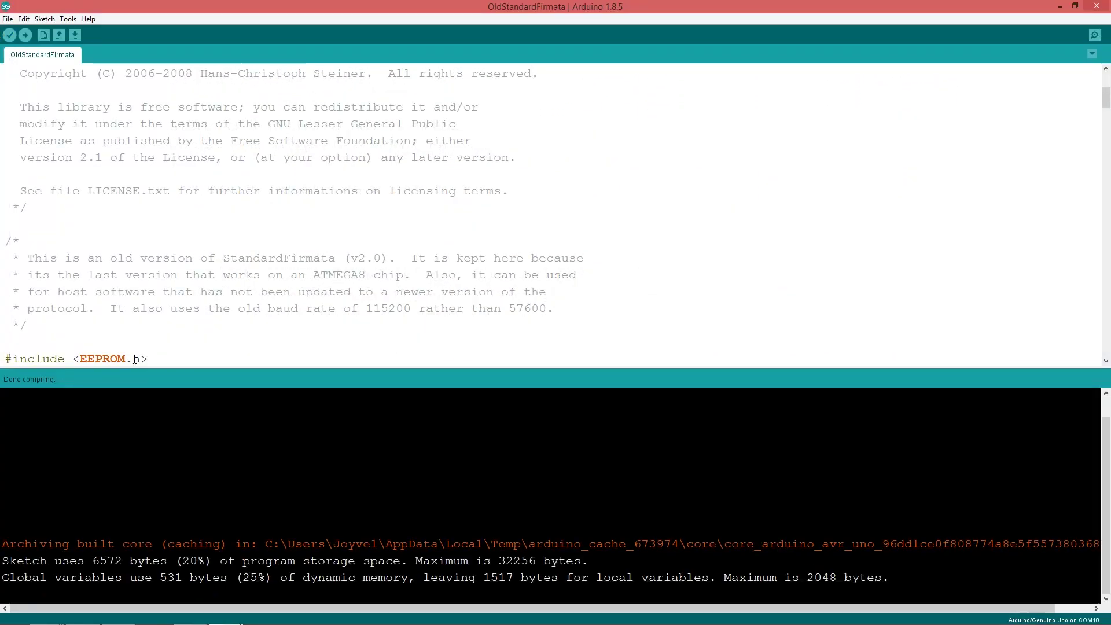
left_click_drag(167, 561, 204, 562)
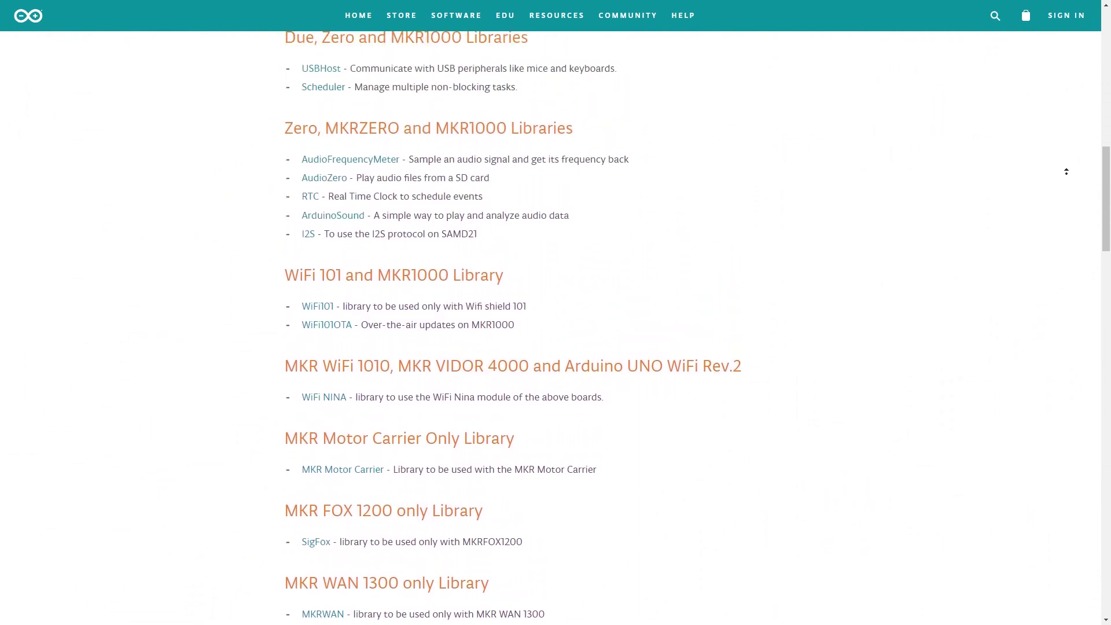
scroll(1066, 171, "up", 1)
scroll(1065, 174, "up", 1)
scroll(1065, 175, "up", 1)
scroll(1066, 177, "up", 1)
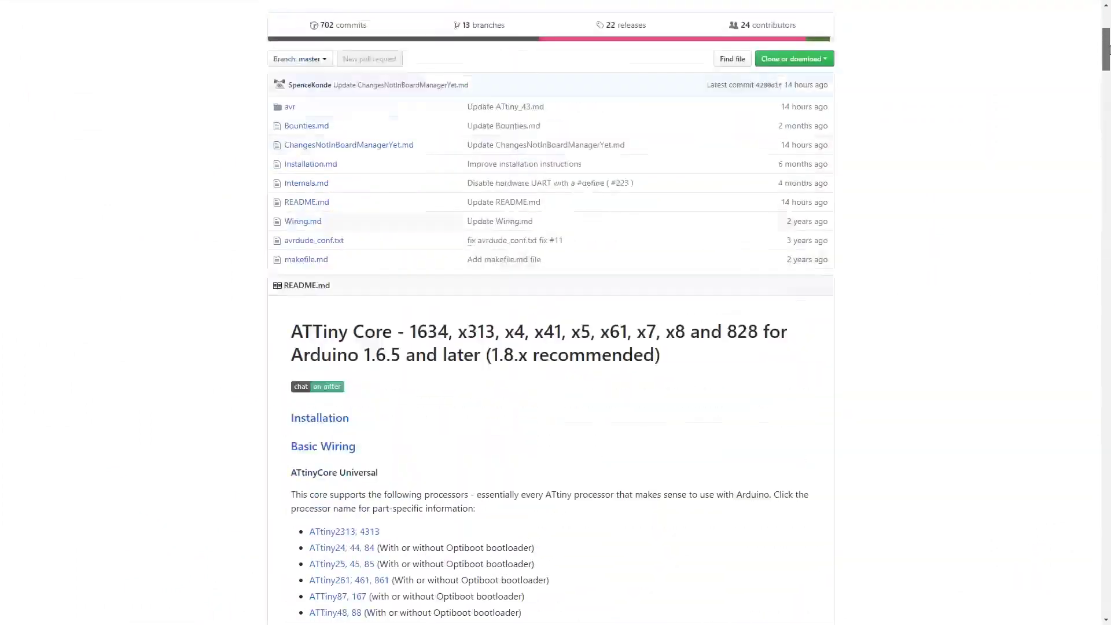
scroll(803, 338, "up", 3)
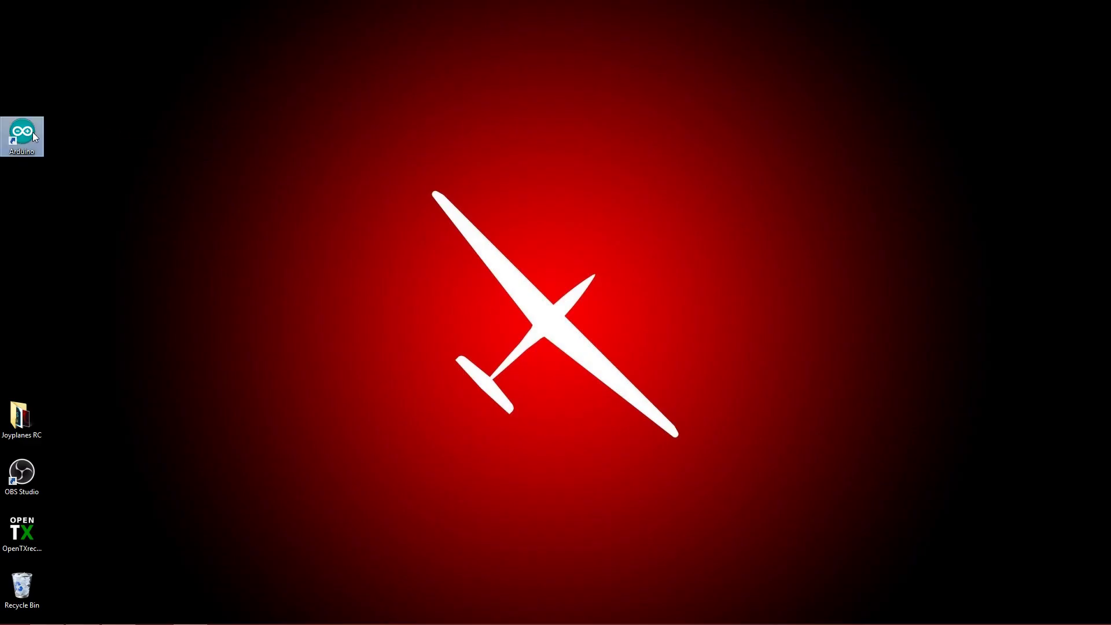
- Launch Arduino IDE, enlarge and reposition its window, and load the 03.Analog AnalogInOutSerial example
double_click(34, 136)
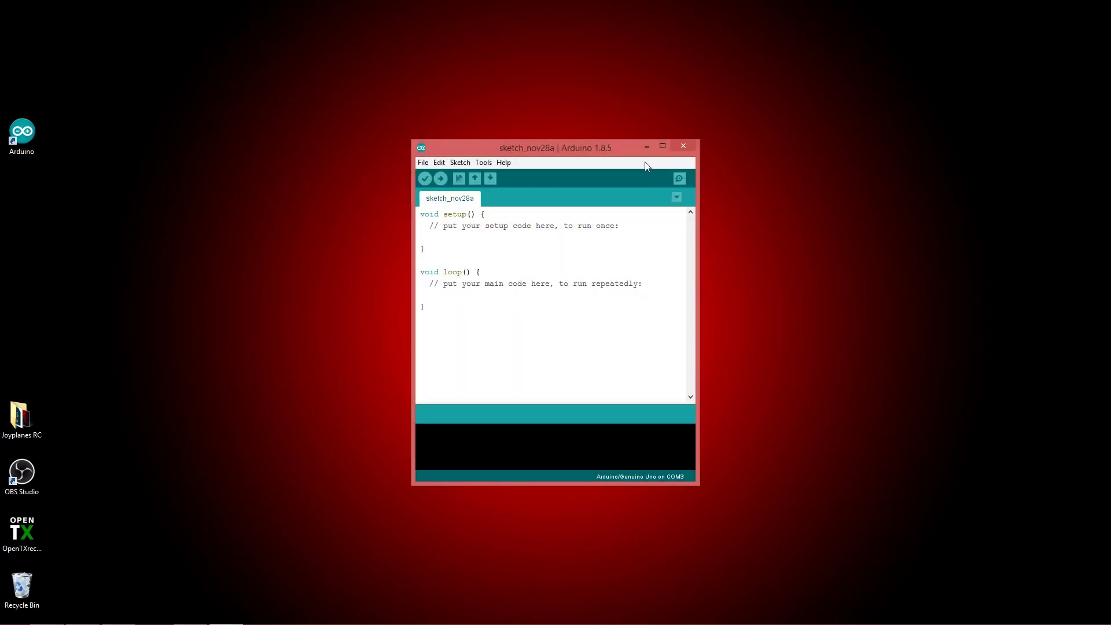
left_click_drag(698, 484, 908, 571)
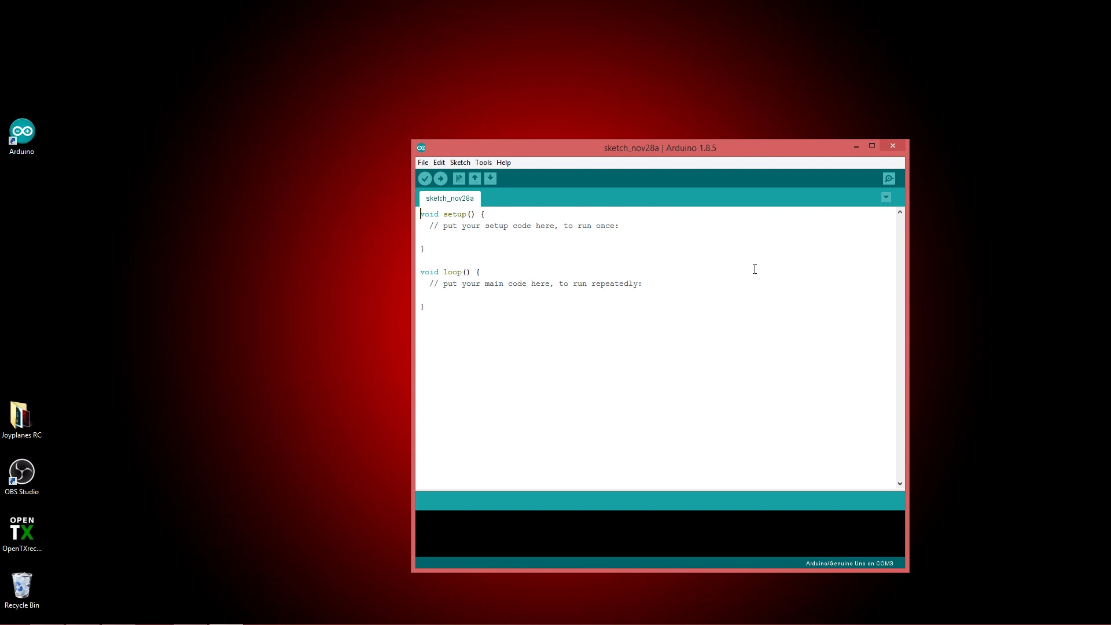
left_click_drag(700, 147, 550, 103)
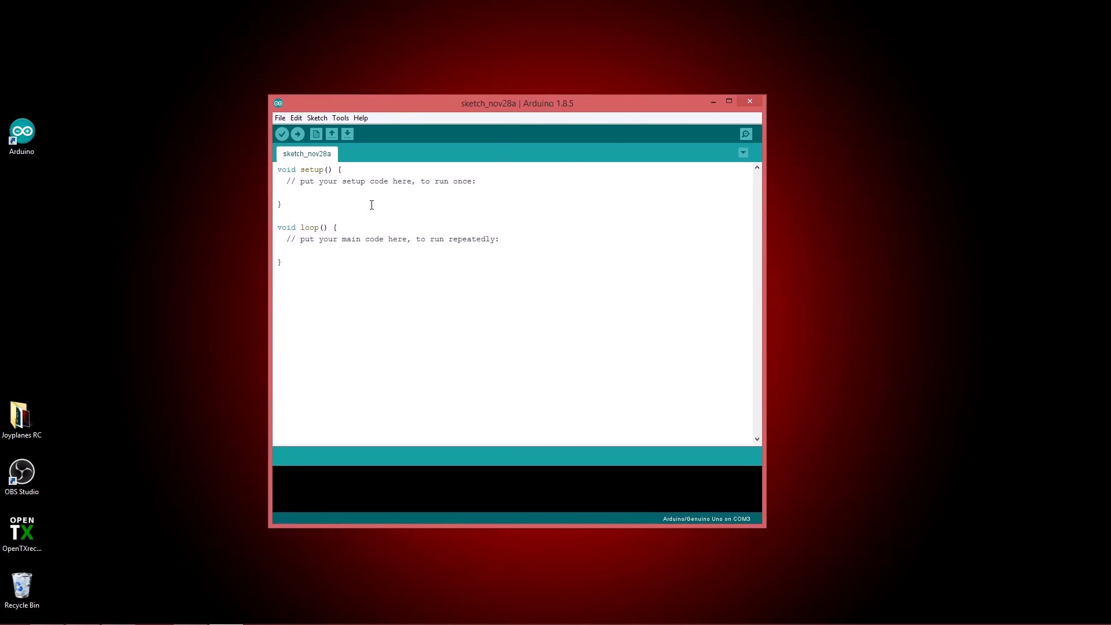
left_click(279, 118)
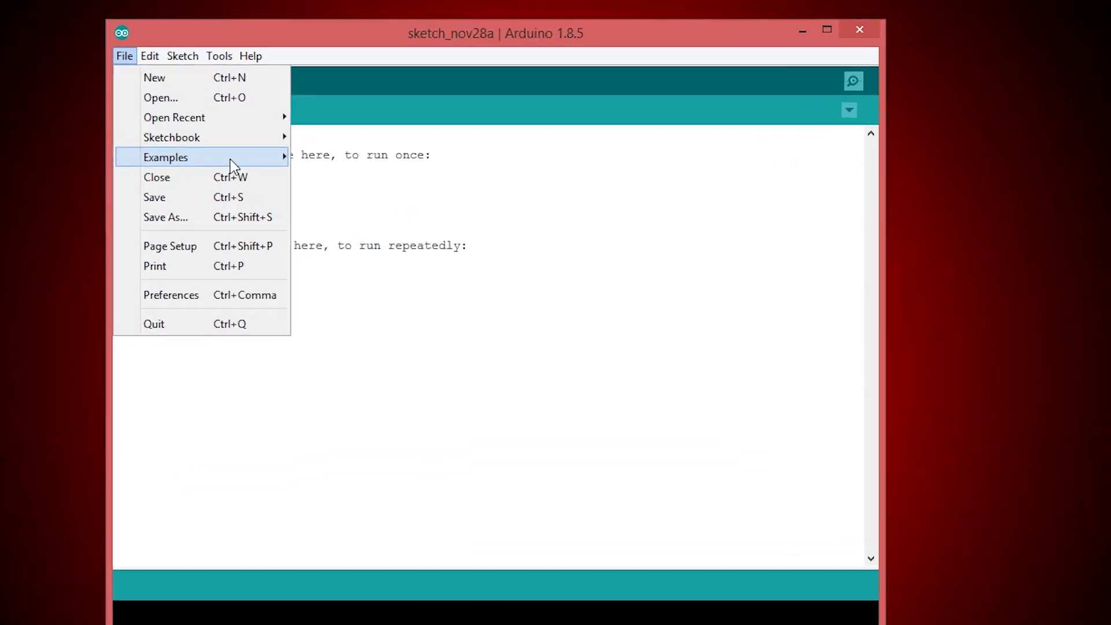
mouse_move(191, 155)
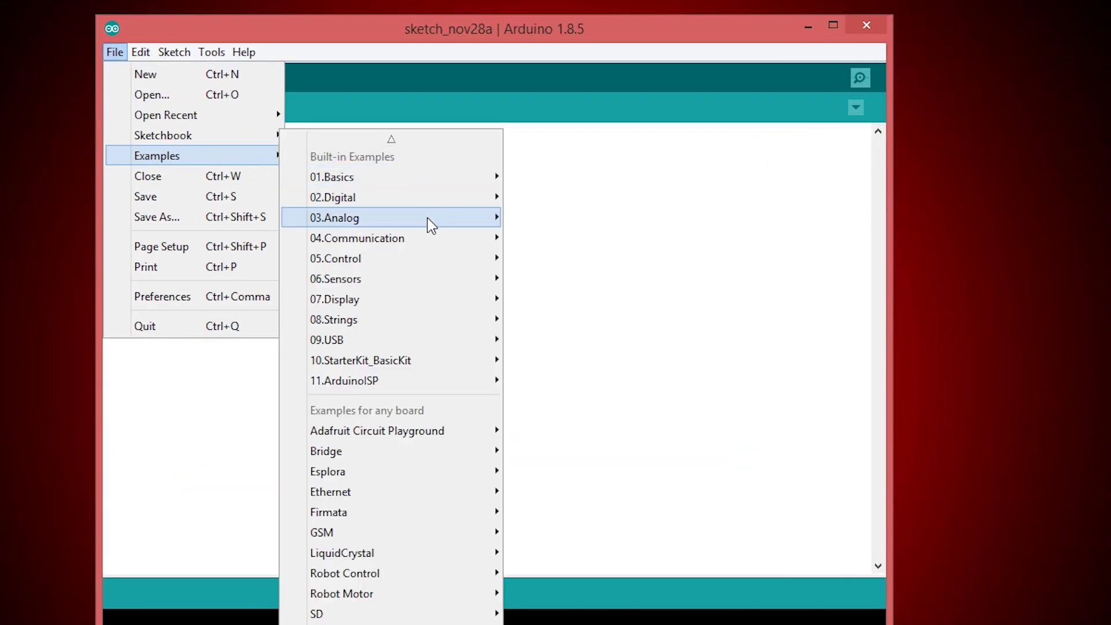
mouse_move(334, 218)
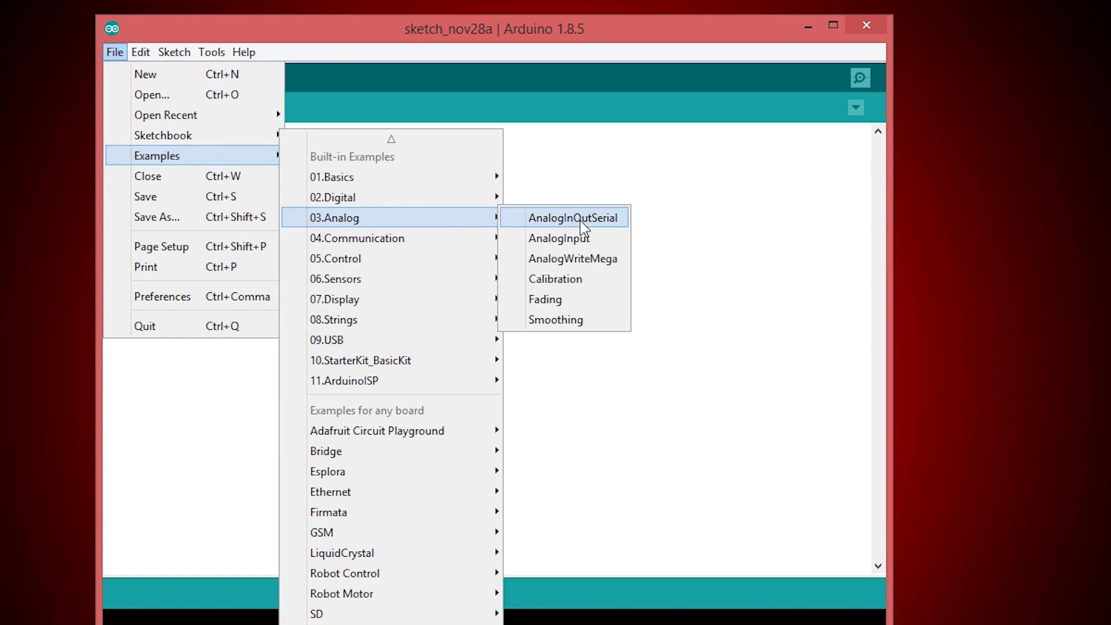
left_click(572, 218)
scroll(661, 287, "down", 2)
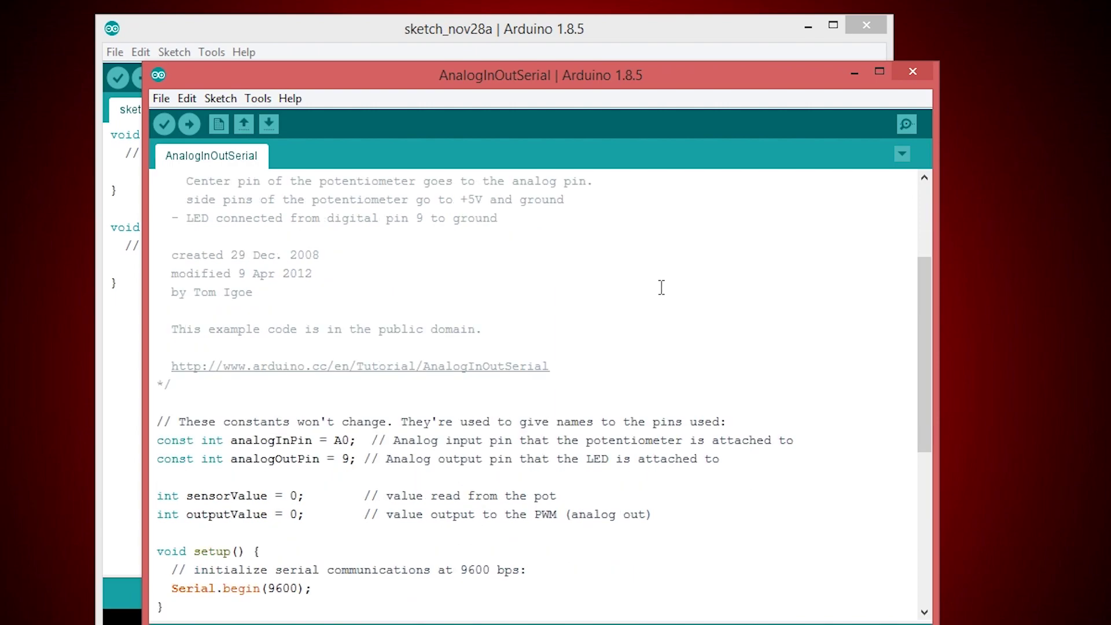
scroll(661, 287, "down", 1)
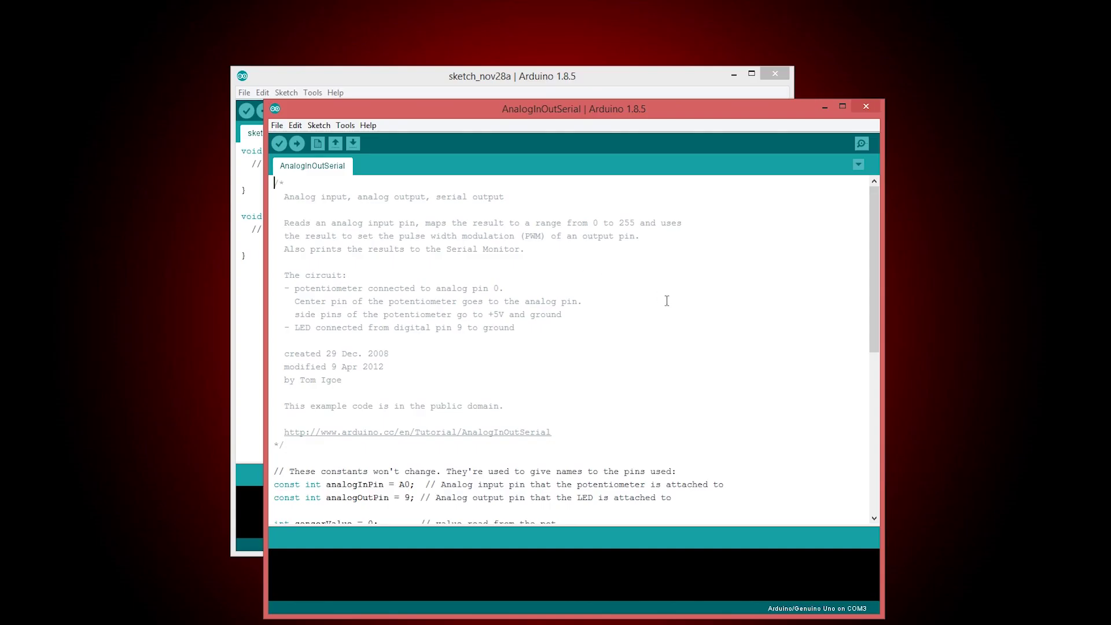
left_click_drag(876, 264, 876, 276)
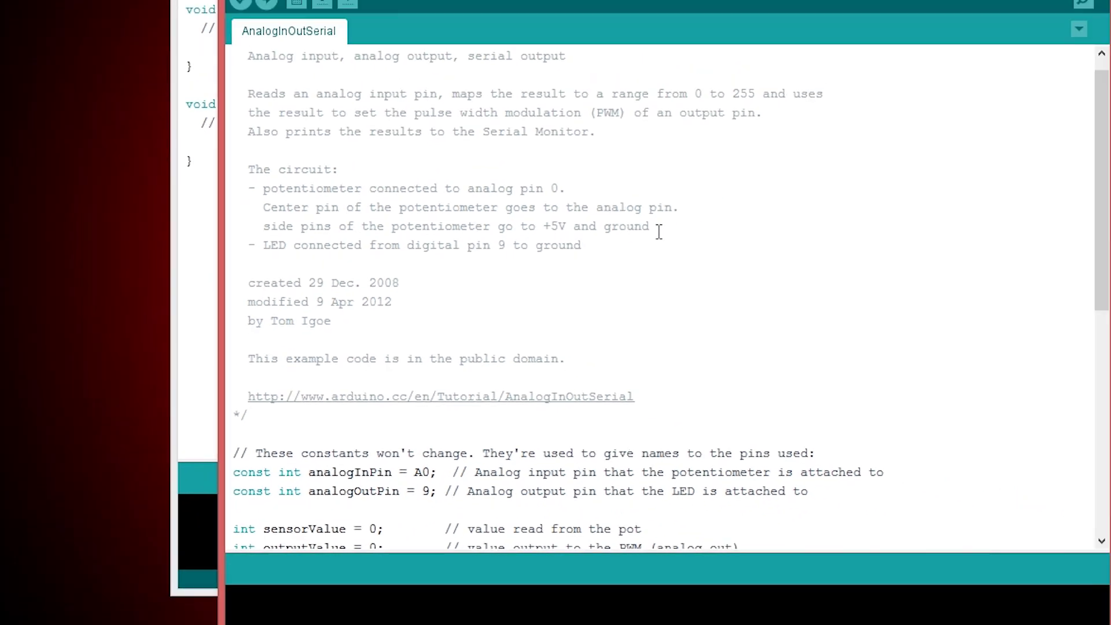
scroll(659, 232, "down", 6)
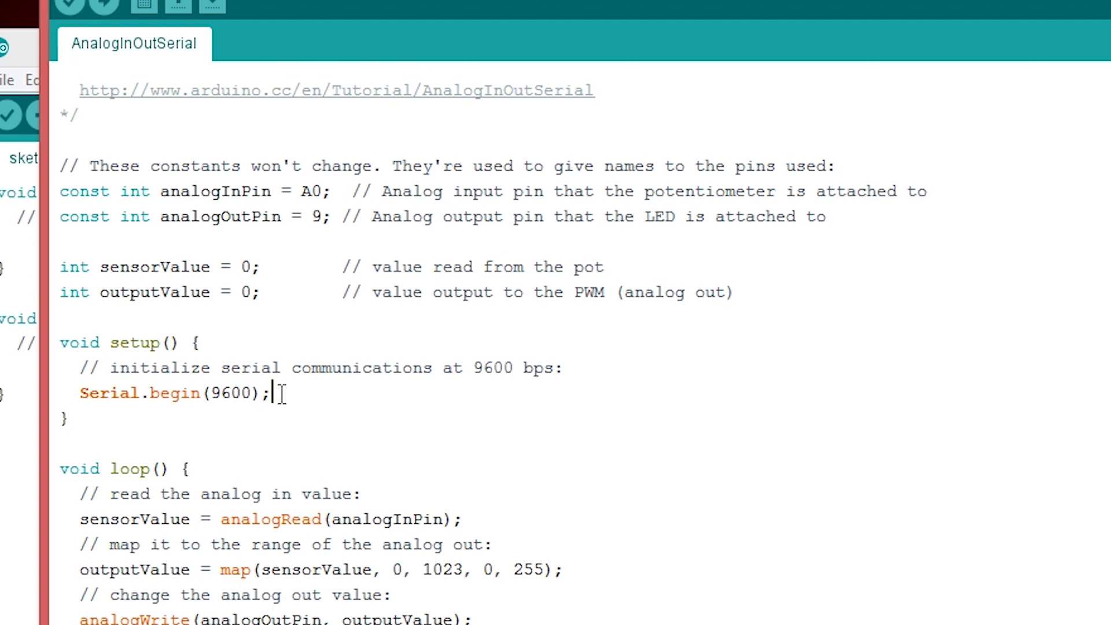
left_click_drag(262, 392, 80, 392)
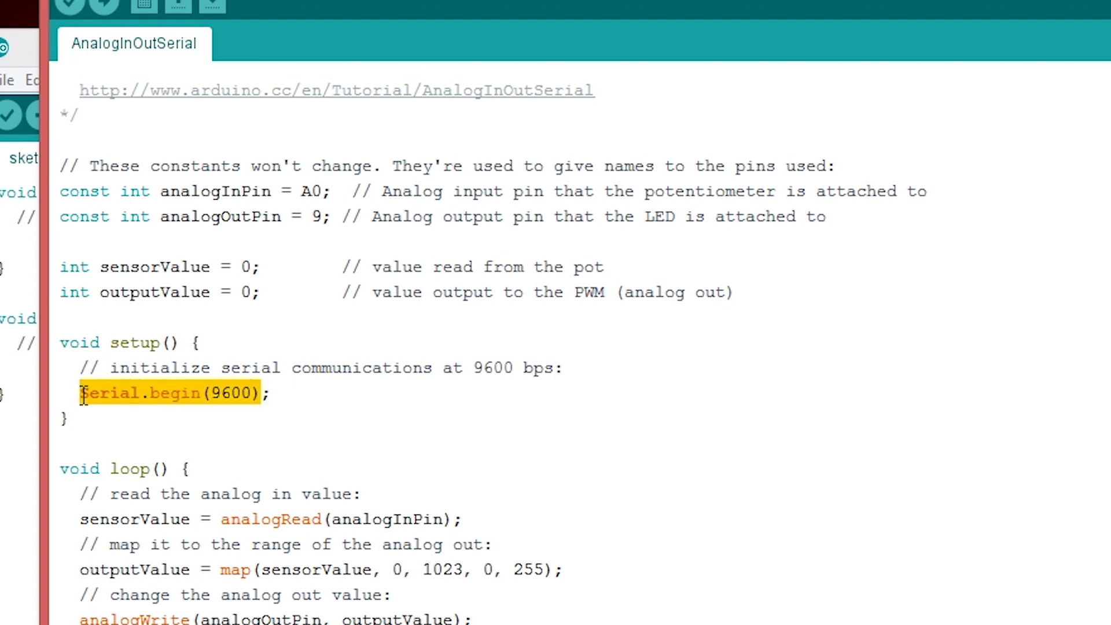
left_click(294, 395)
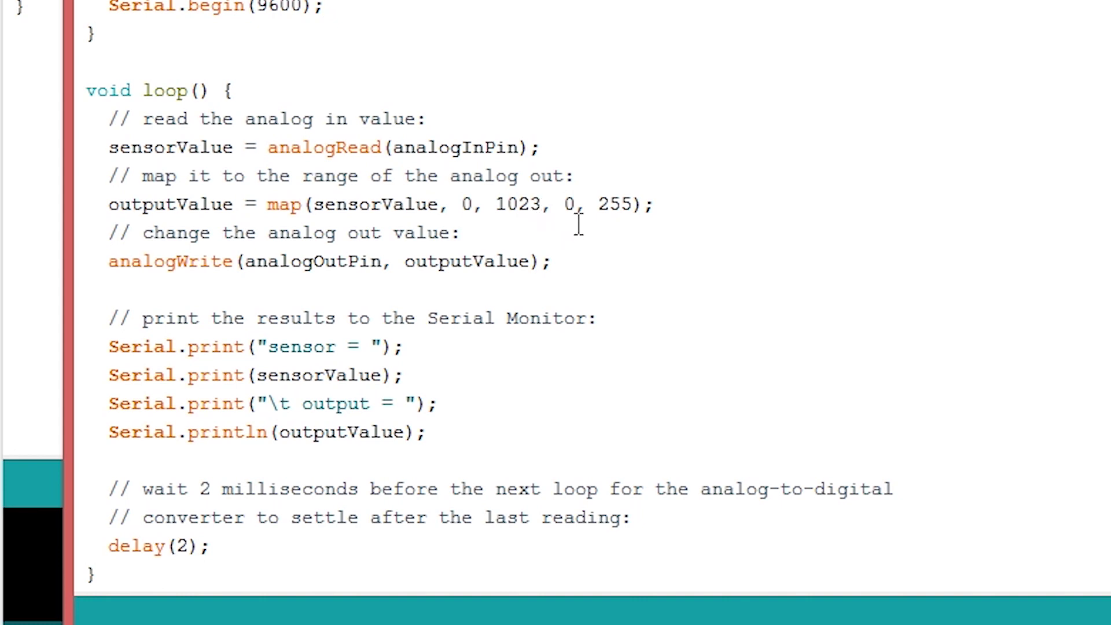
left_click(635, 211)
left_click_drag(634, 211, 598, 209)
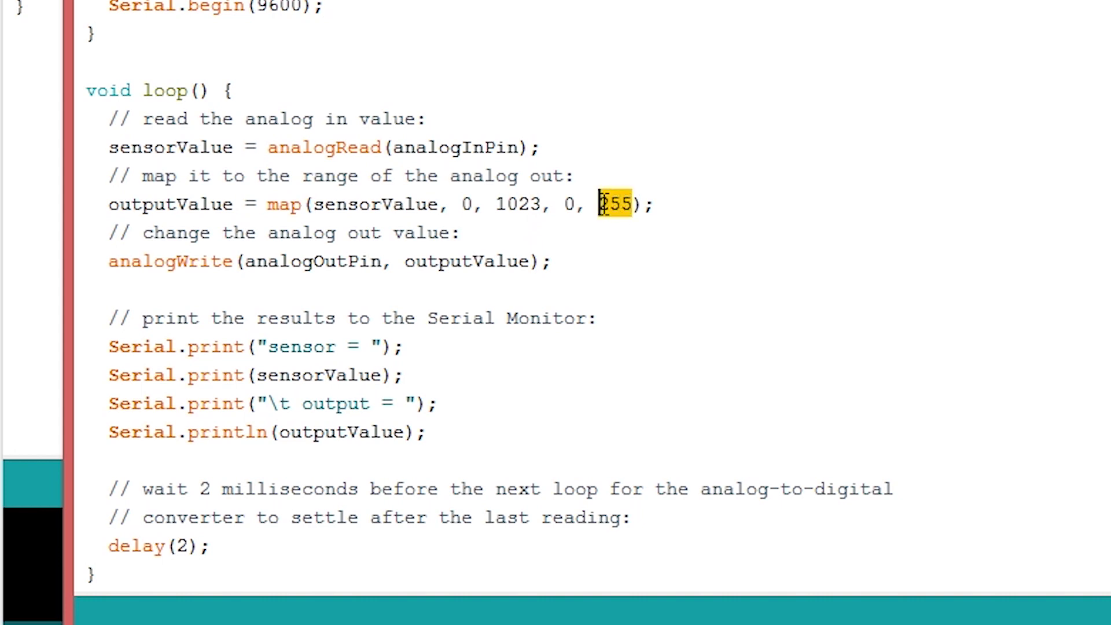
left_click(632, 208)
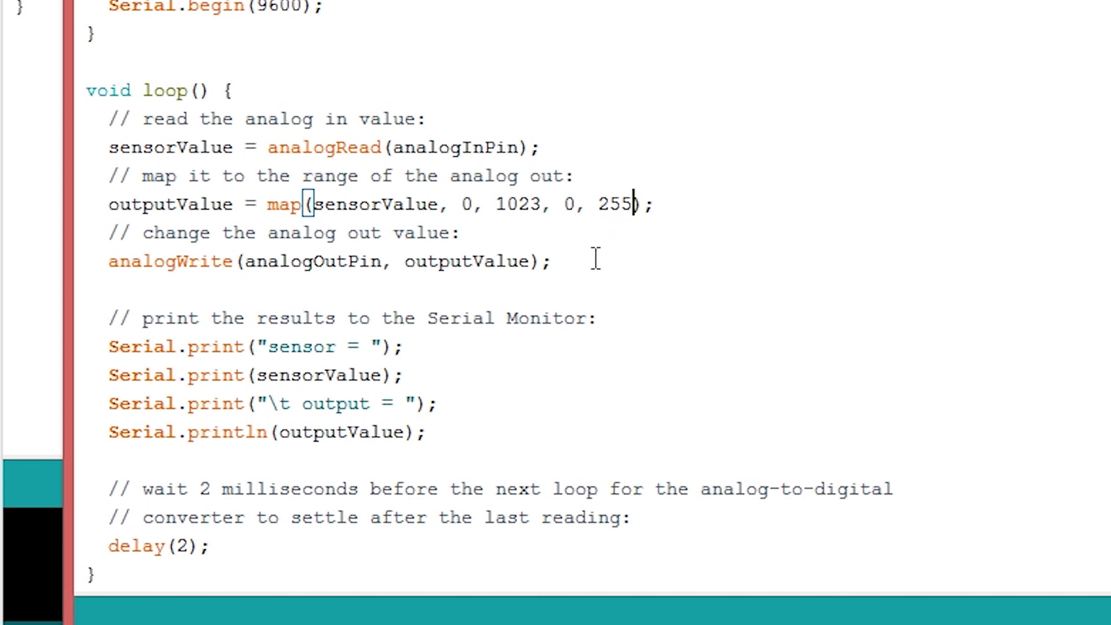
left_click(579, 262)
left_click(383, 260)
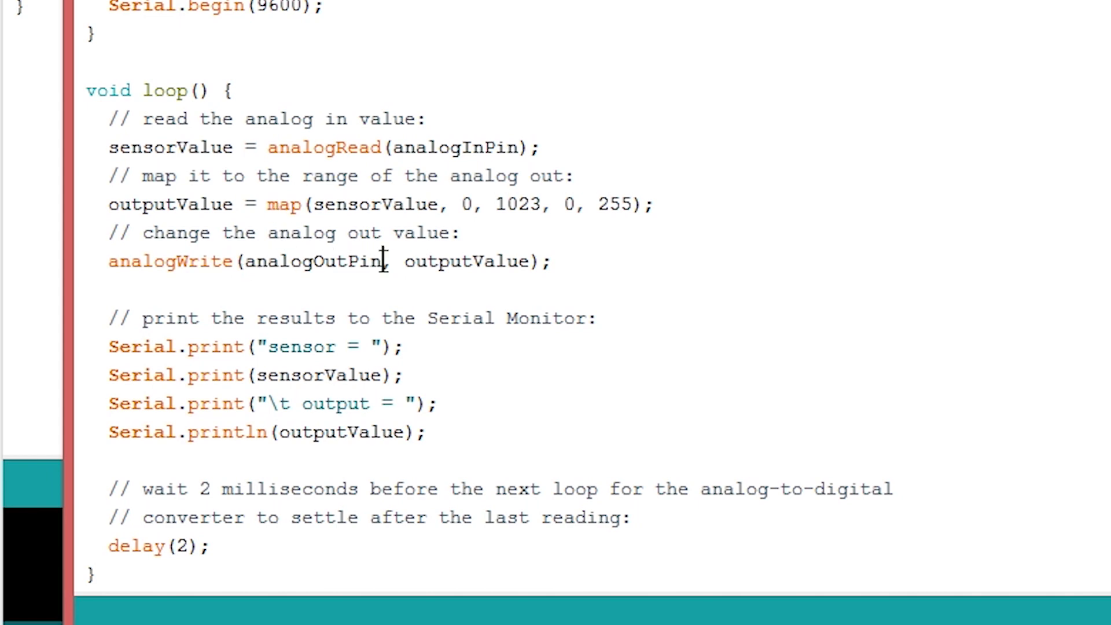
left_click(400, 262)
left_click(540, 260)
left_click(605, 264)
left_click_drag(104, 346, 439, 429)
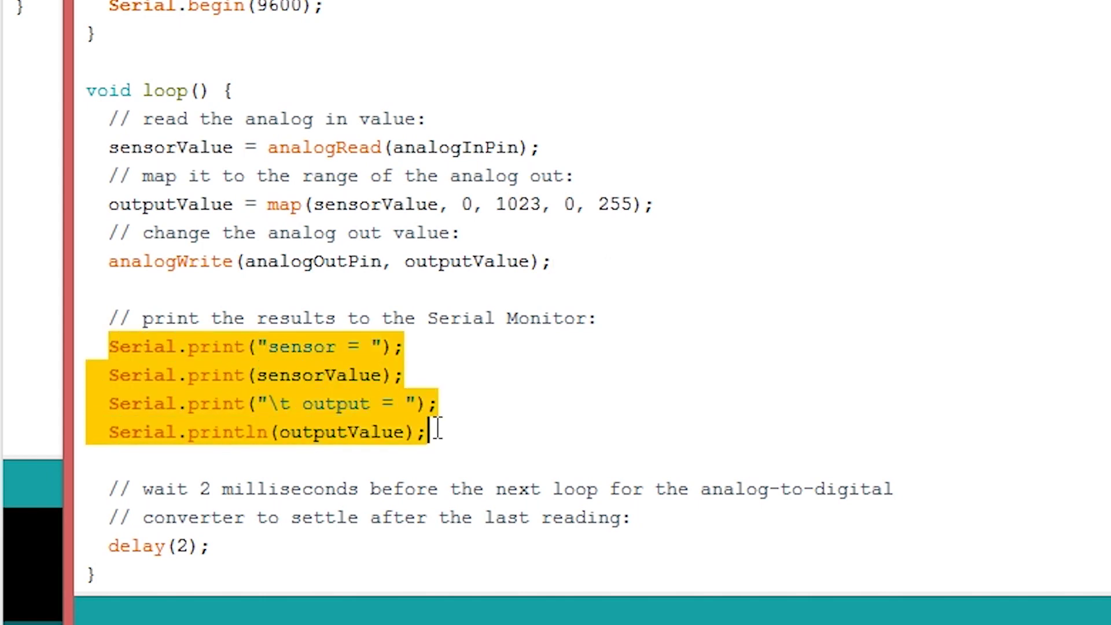
left_click(496, 436)
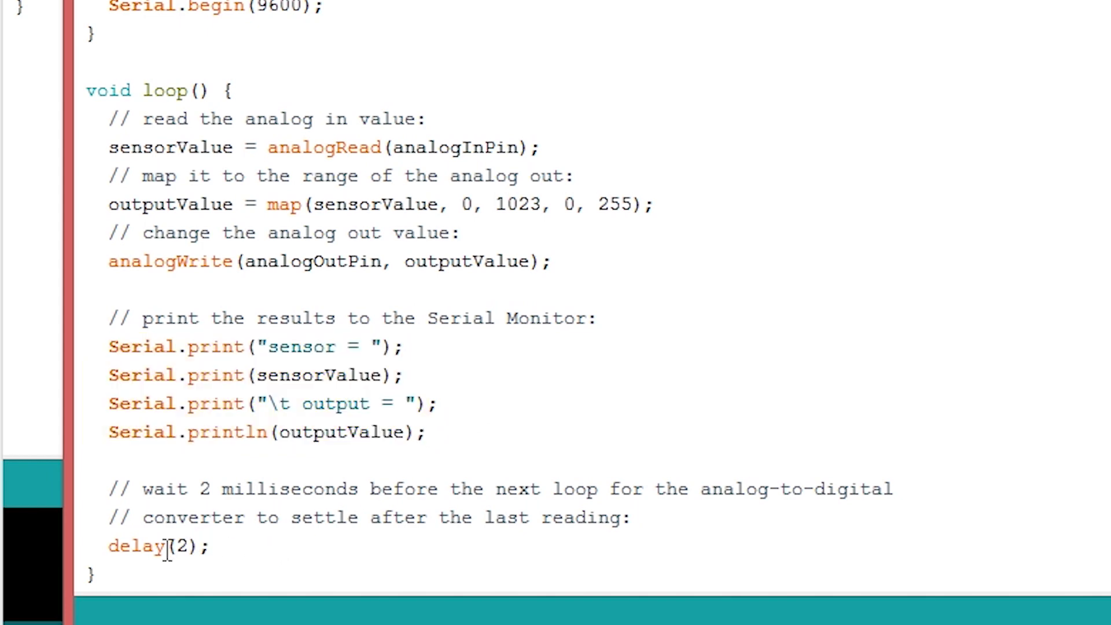
left_click(222, 549)
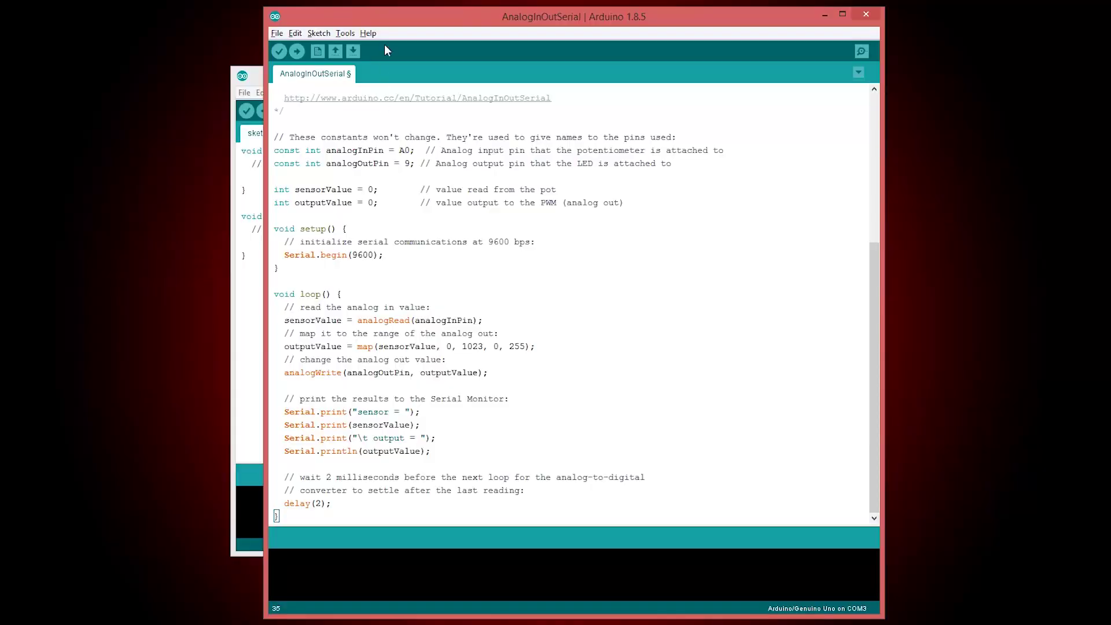
- Set the port to COM10 and upload AnalogInOutSerial to the Uno (2648 bytes, 8%)
left_click(346, 34)
mouse_move(264, 264)
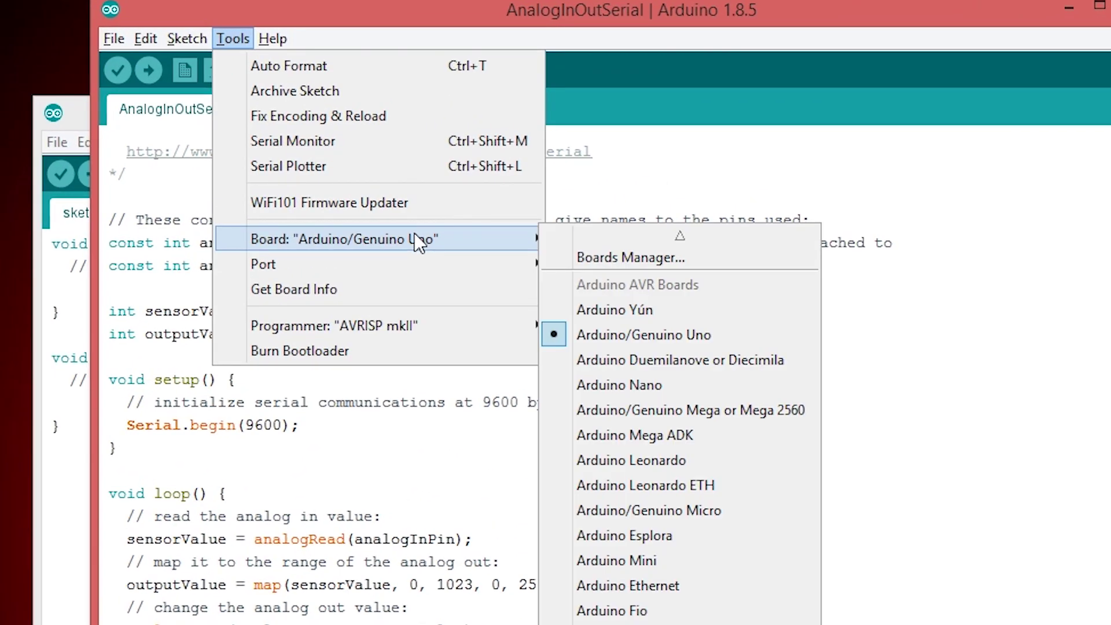
left_click(590, 289)
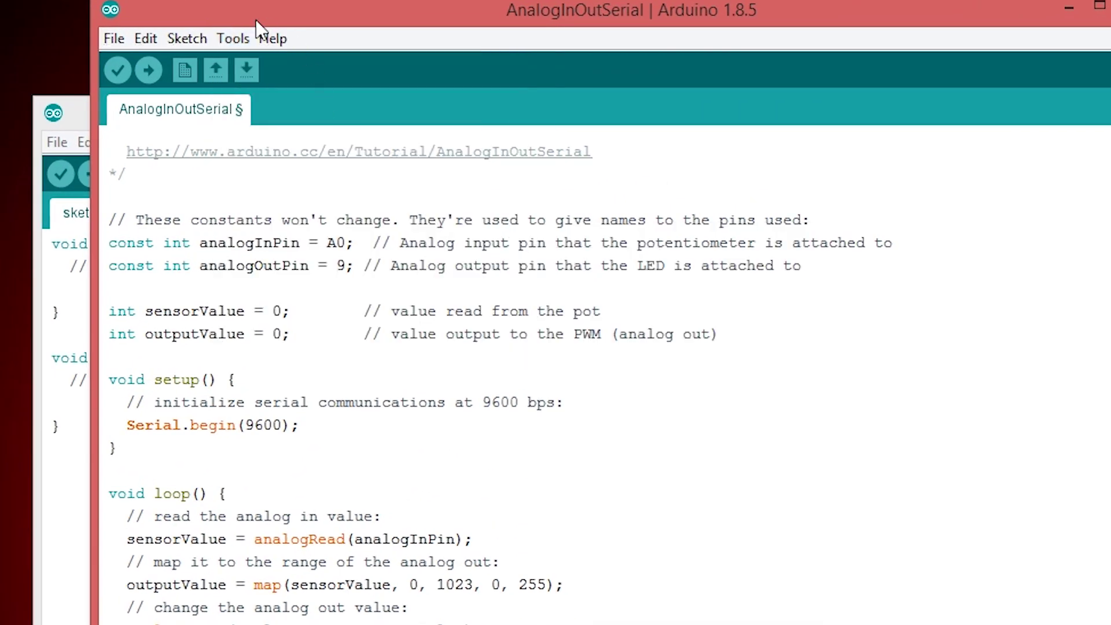
left_click(227, 38)
left_click(273, 39)
left_click(148, 71)
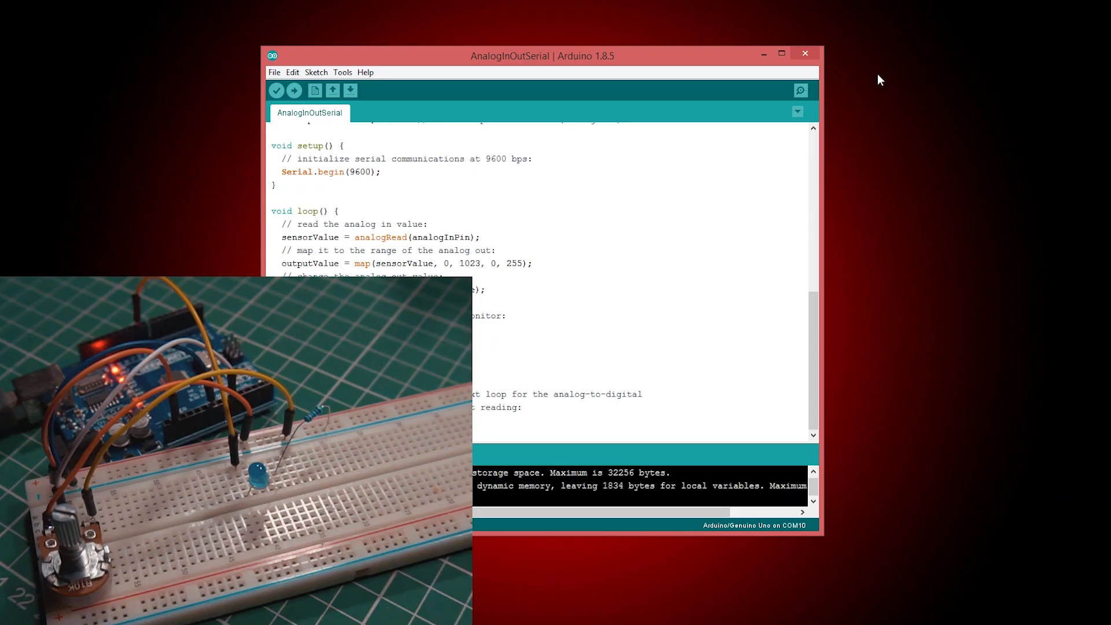
- Open the Serial Monitor on COM10 at 9600 baud
left_click(801, 90)
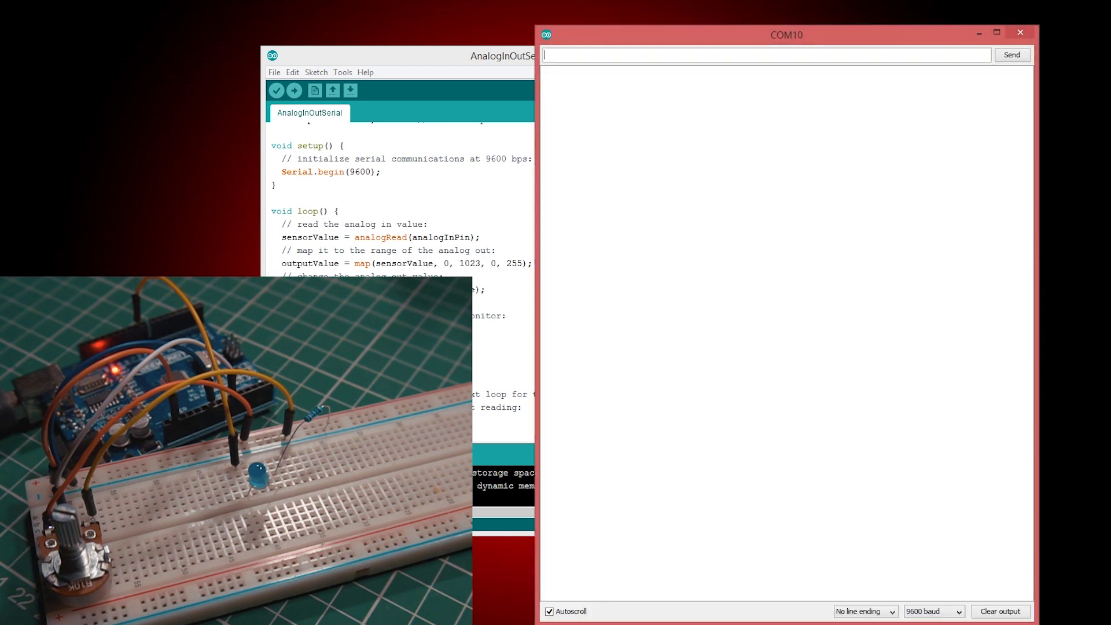